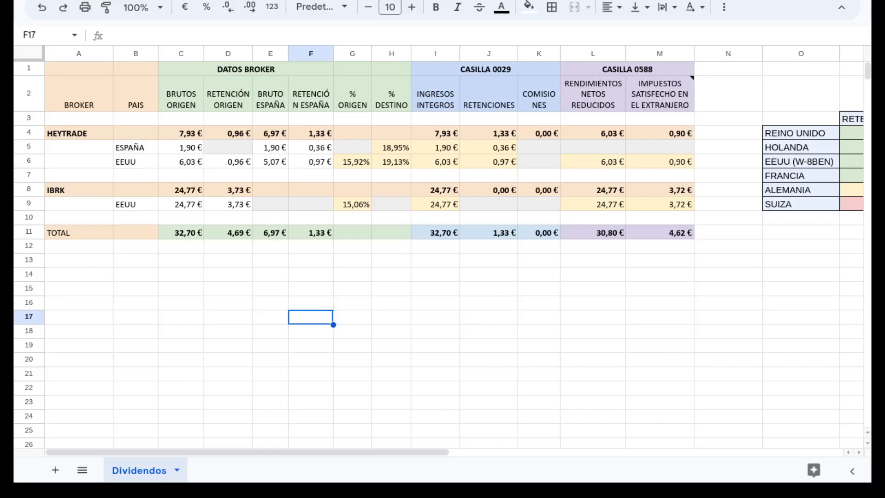
Step: Examine the origin withholding rates for Reino Unido, Holanda, EEUU, Francia, Alemania and Suiza in the country reference table
{"action": "left_click", "coordinate": [571, 334]}
{"action": "left_click_drag", "start_coordinate": [405, 454], "coordinate": [578, 453]}
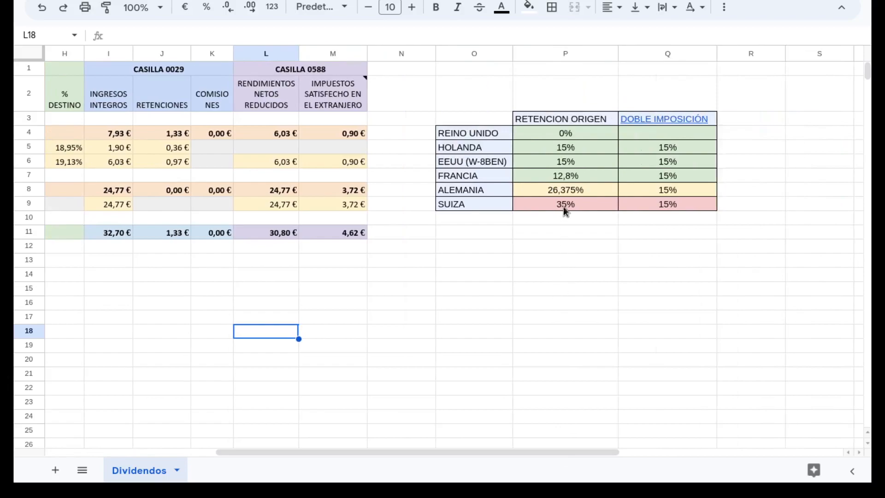
{"action": "left_click", "coordinate": [482, 137]}
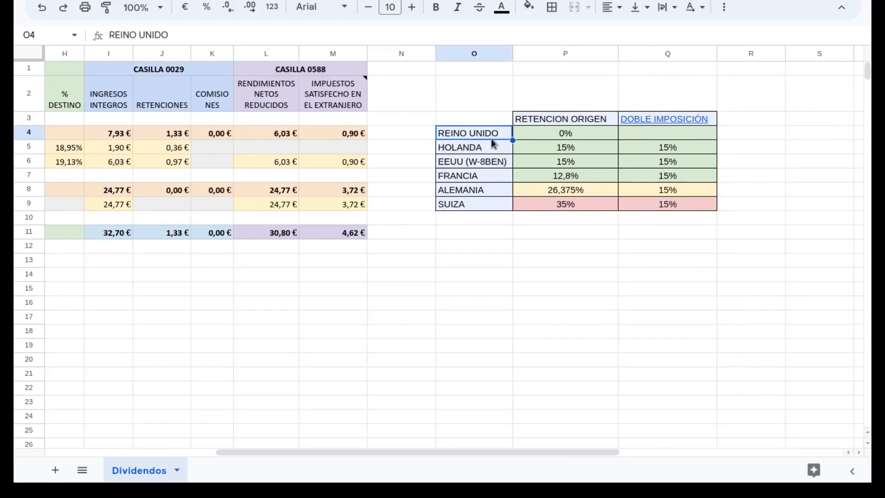
{"action": "left_click", "coordinate": [555, 135]}
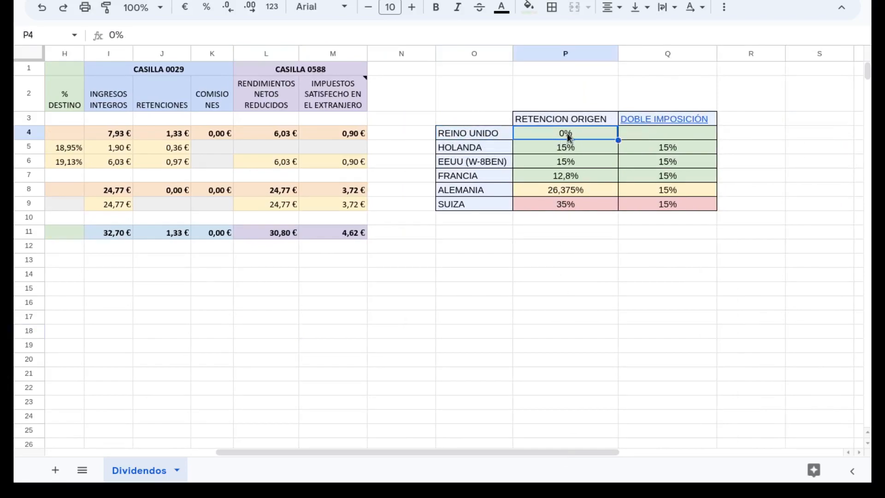
{"action": "left_click", "coordinate": [502, 153]}
{"action": "left_click", "coordinate": [460, 165]}
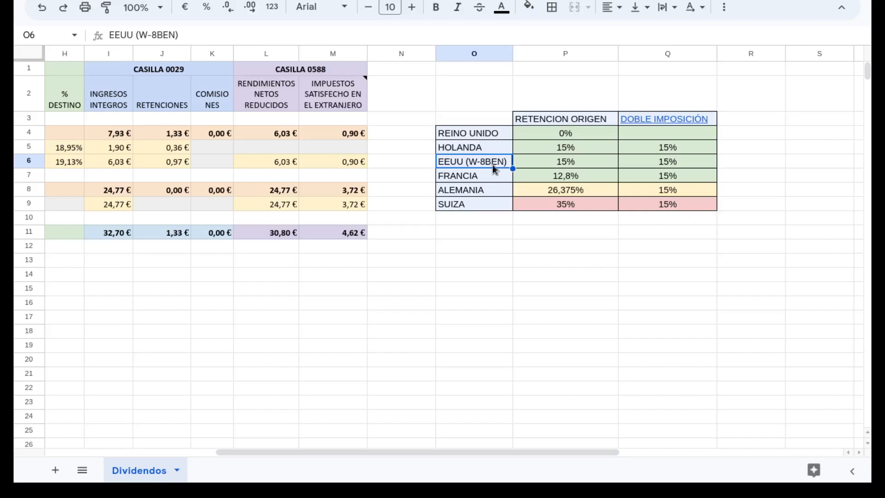
{"action": "left_click", "coordinate": [545, 166]}
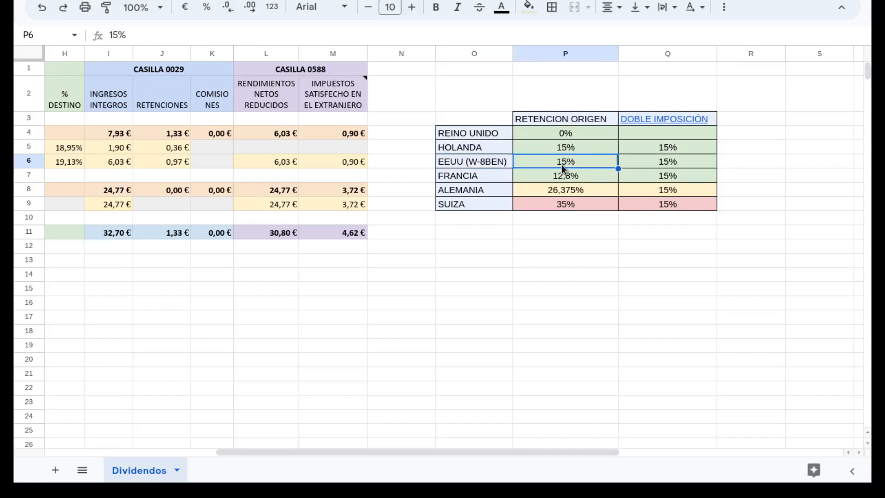
{"action": "left_click", "coordinate": [493, 181]}
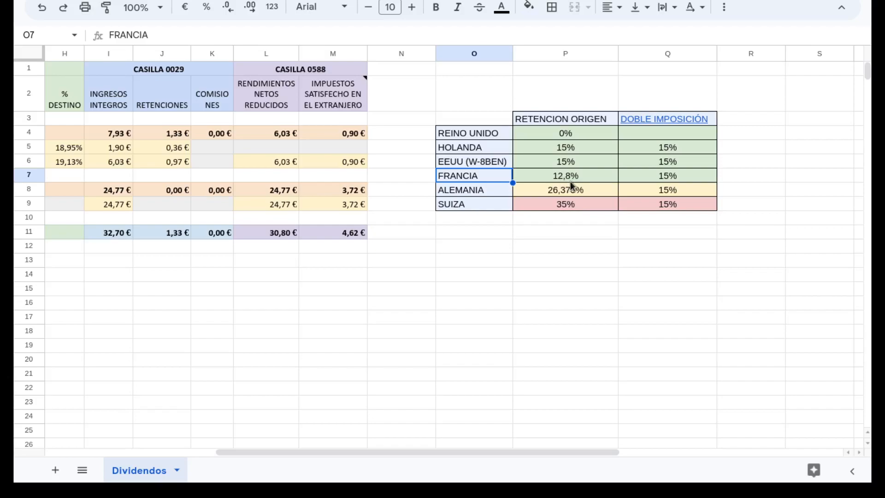
{"action": "left_click", "coordinate": [500, 190]}
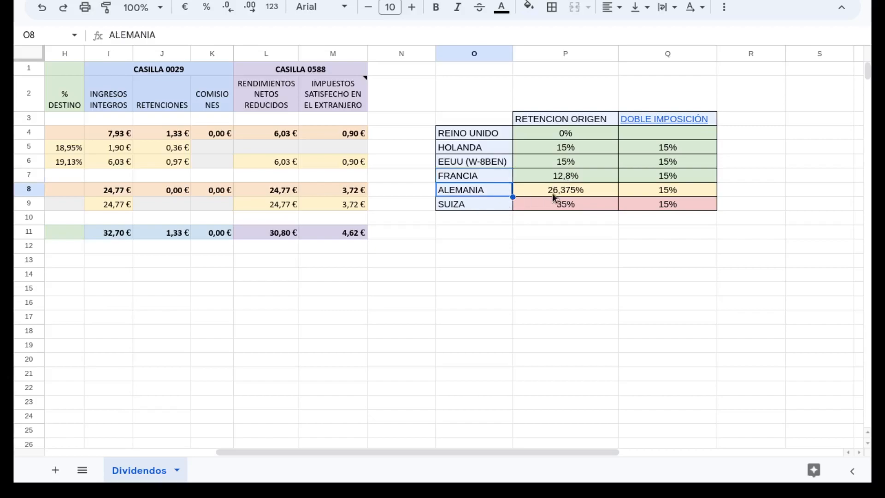
{"action": "left_click", "coordinate": [502, 205]}
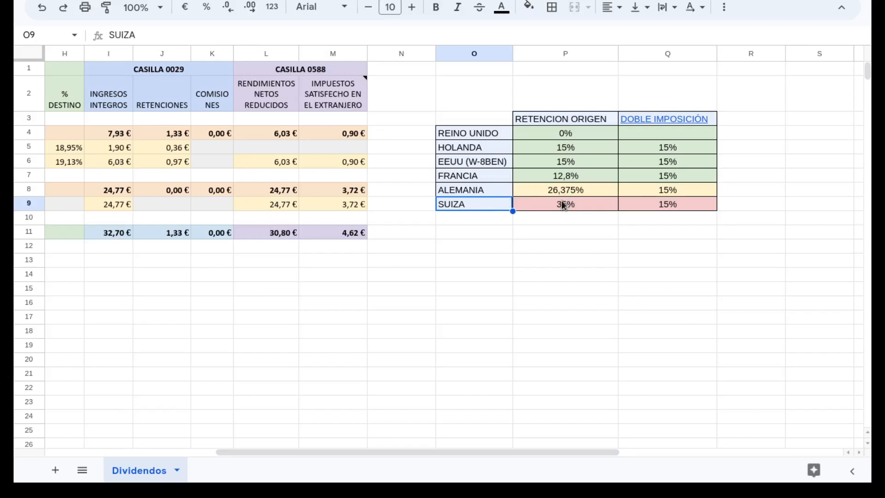
Step: Open the PDF linked from the DOBLE IMPOSICIÓN heading and review its dividend tax limits by country
{"action": "left_click", "coordinate": [657, 120]}
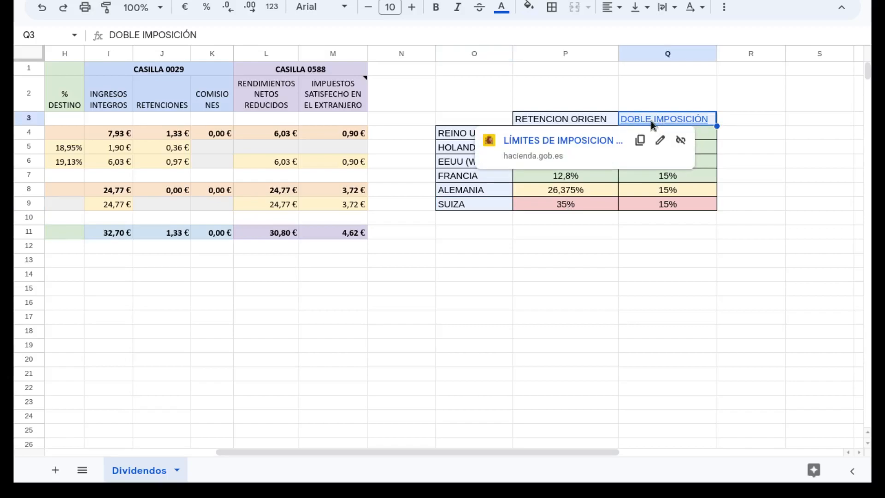
{"action": "left_click", "coordinate": [563, 141]}
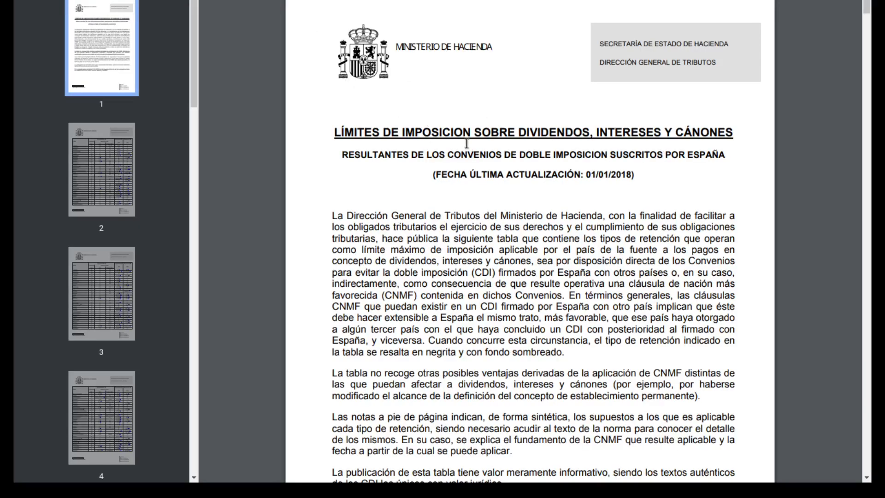
{"action": "scroll", "coordinate": [523, 179], "scroll_direction": "down", "scroll_amount": 5}
{"action": "scroll", "coordinate": [523, 180], "scroll_direction": "down", "scroll_amount": 13}
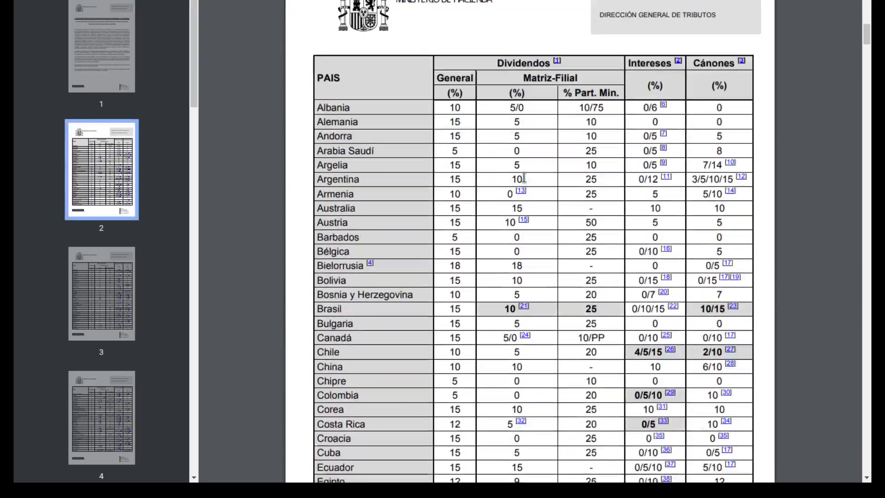
{"action": "scroll", "coordinate": [523, 174], "scroll_direction": "up", "scroll_amount": 2}
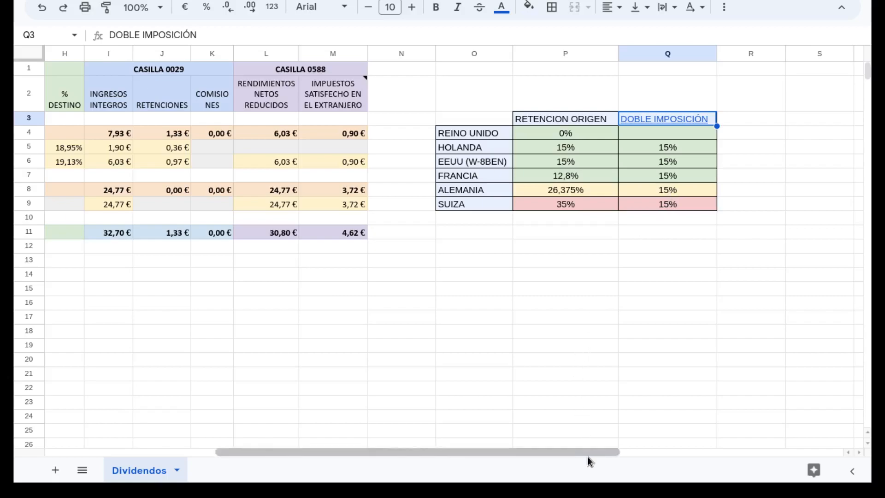
Step: Compare the origin withholding and double-taxation rates for Alemania and Suiza in the reference table
{"action": "left_click_drag", "start_coordinate": [500, 195], "coordinate": [681, 203]}
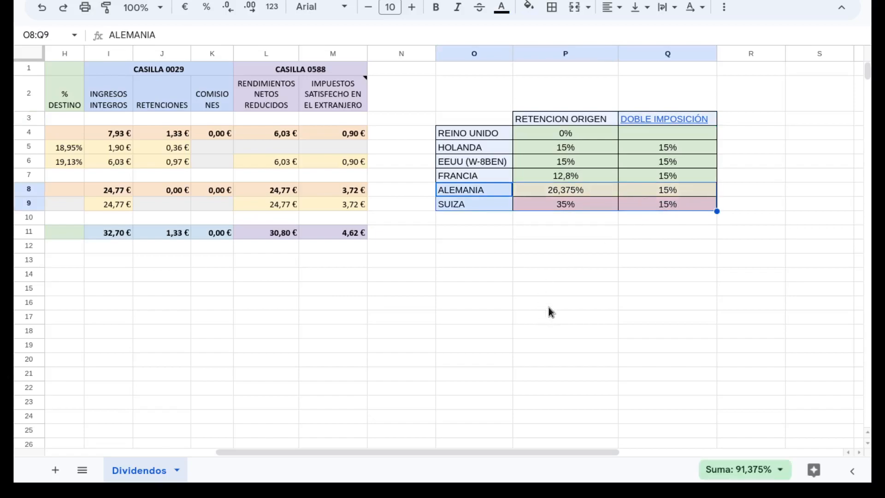
{"action": "left_click", "coordinate": [543, 239]}
{"action": "left_click_drag", "start_coordinate": [481, 451], "coordinate": [256, 447]}
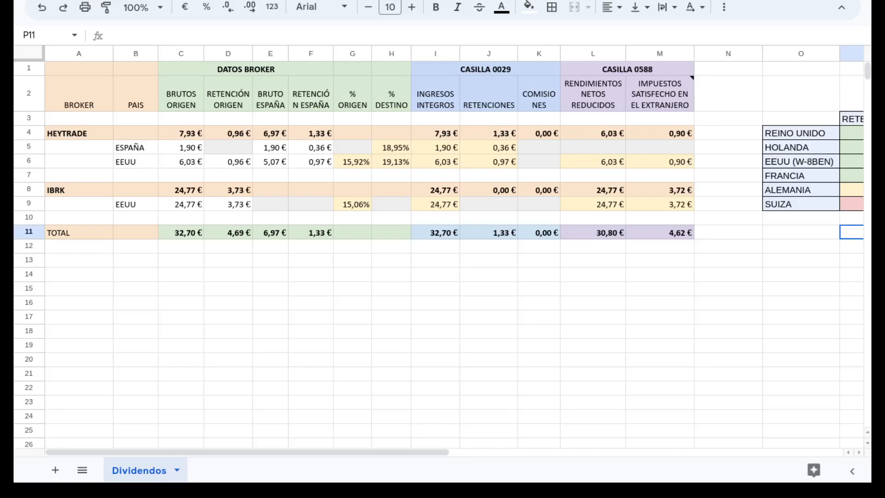
Step: Review the HEYTRADE broker figures for España and EEUU, including the gross total and the origin and destination percentage formulas
{"action": "left_click", "coordinate": [194, 148]}
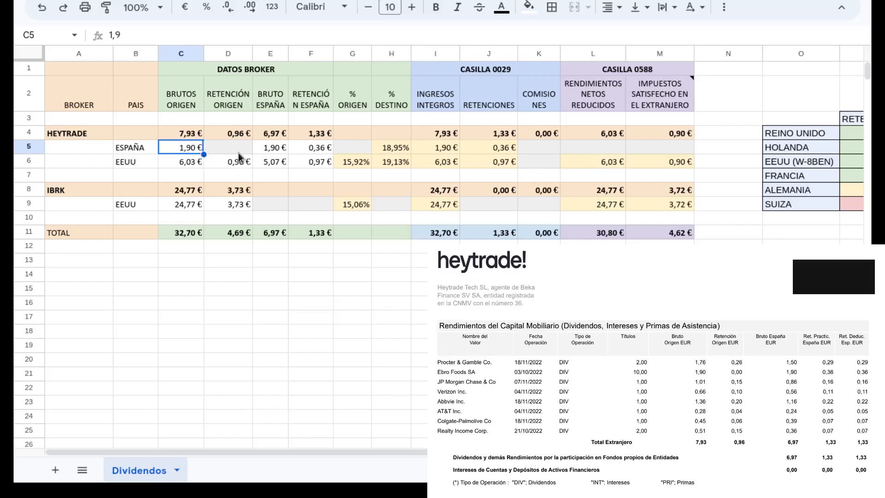
{"action": "left_click_drag", "start_coordinate": [191, 152], "coordinate": [313, 166]}
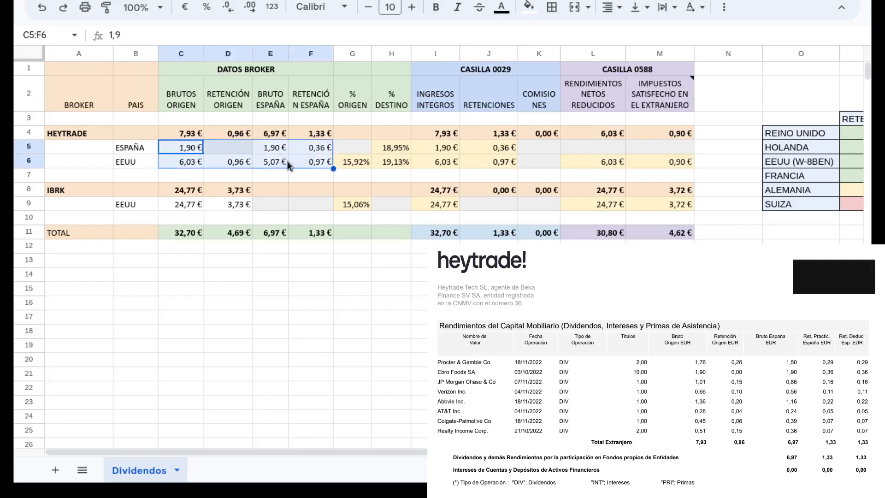
{"action": "left_click", "coordinate": [195, 135]}
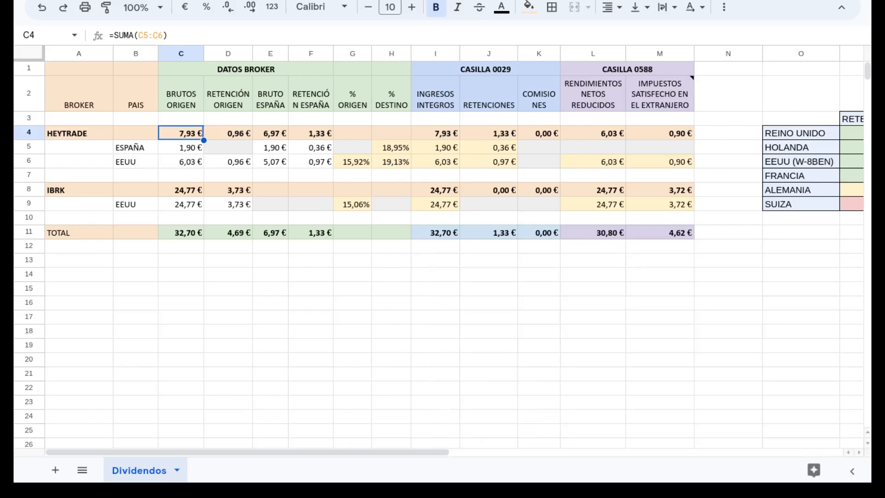
{"action": "left_click", "coordinate": [354, 164]}
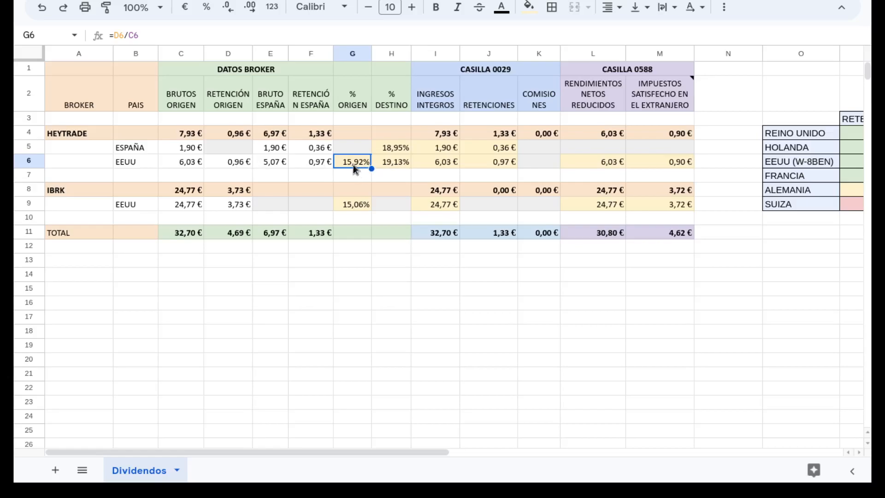
{"action": "left_click", "coordinate": [395, 148]}
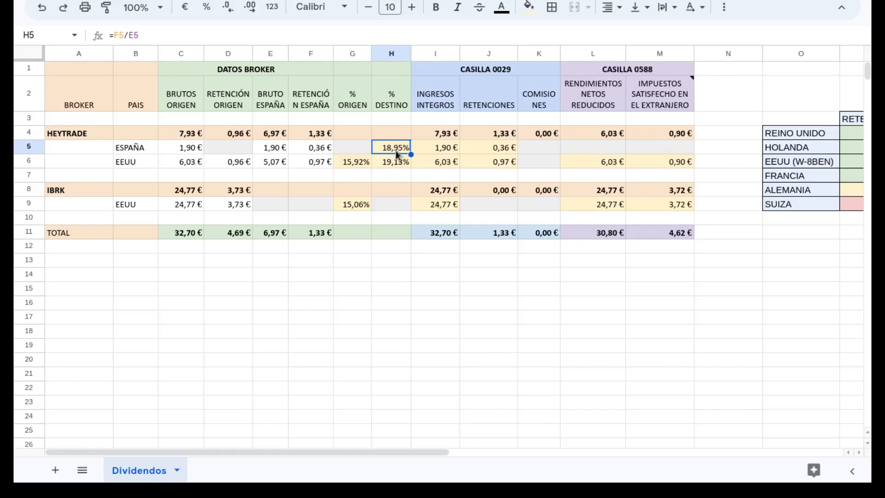
{"action": "left_click", "coordinate": [395, 162]}
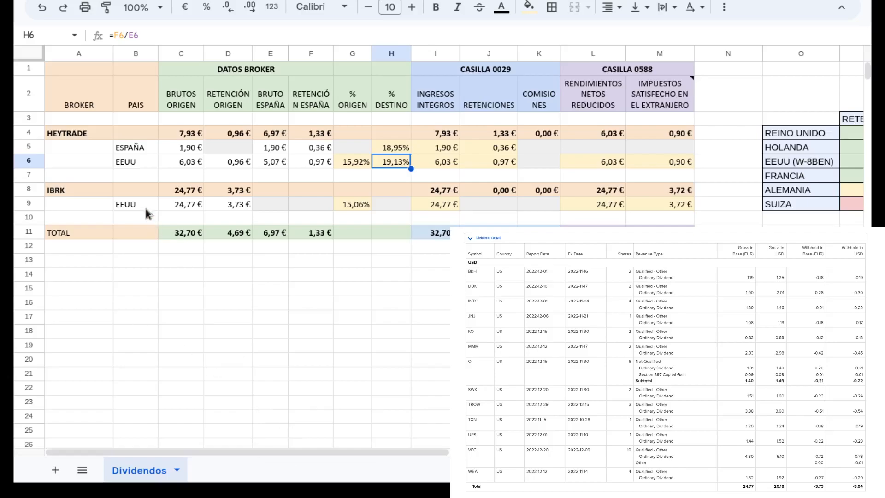
Step: Review the IBRK row for EEUU, checking its gross and withholding amounts, origin percentage formula and Spanish gross and withholding cells
{"action": "left_click", "coordinate": [132, 205]}
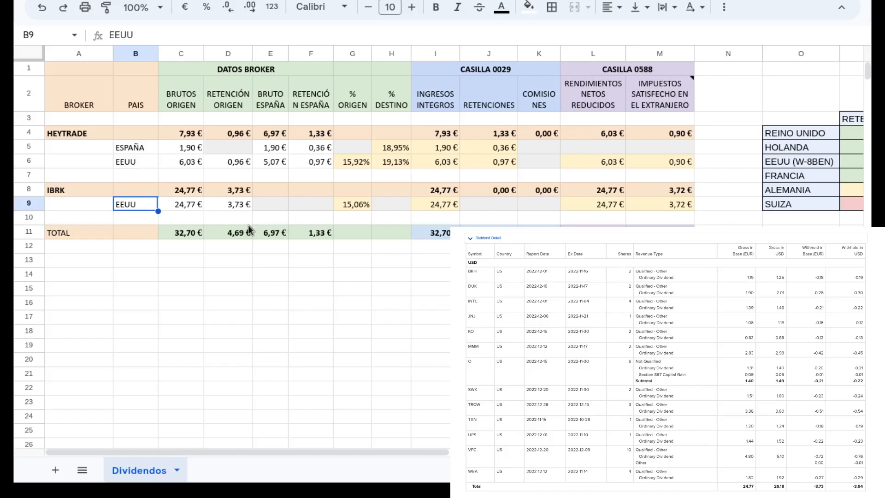
{"action": "left_click_drag", "start_coordinate": [191, 209], "coordinate": [223, 211]}
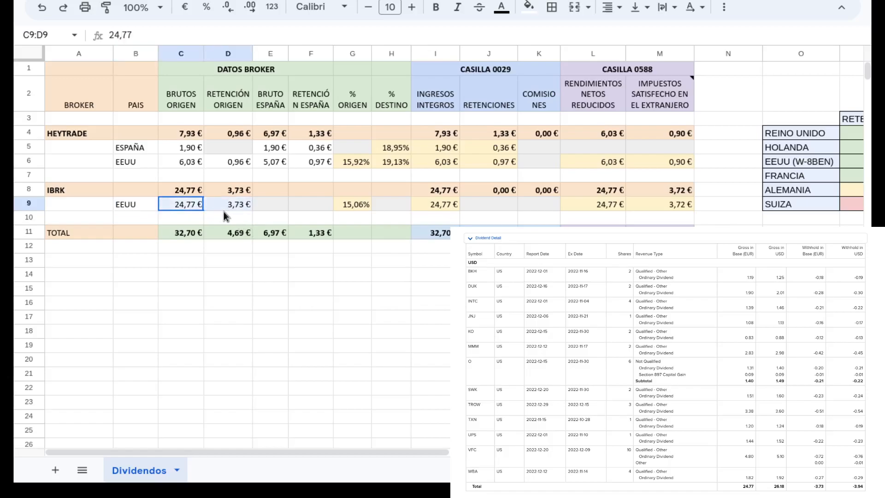
{"action": "left_click", "coordinate": [352, 204]}
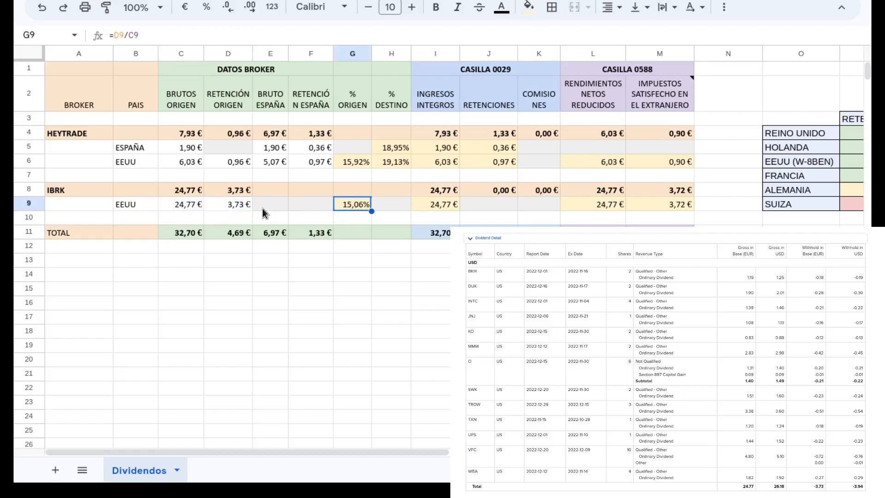
{"action": "left_click_drag", "start_coordinate": [263, 206], "coordinate": [299, 208]}
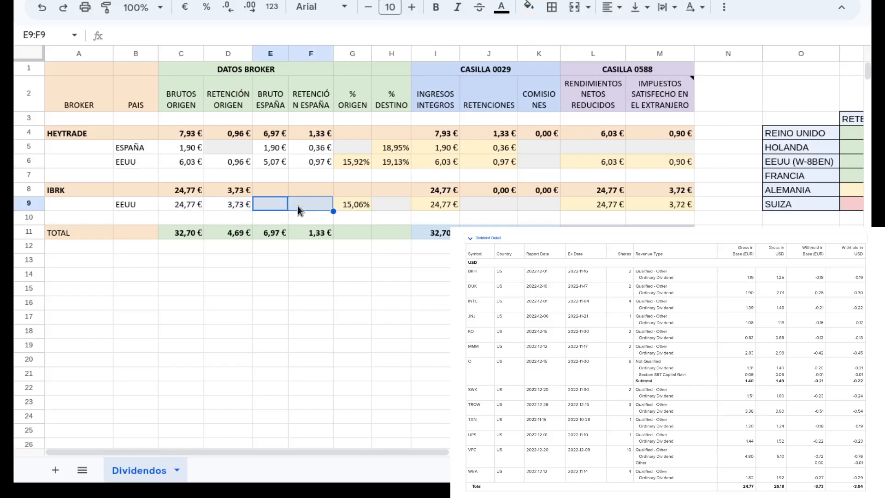
Step: Compare the origin and Spanish withholding data of the IBRK EEUU row with those of the HEYTRADE EEUU row
{"action": "left_click_drag", "start_coordinate": [175, 208], "coordinate": [220, 209]}
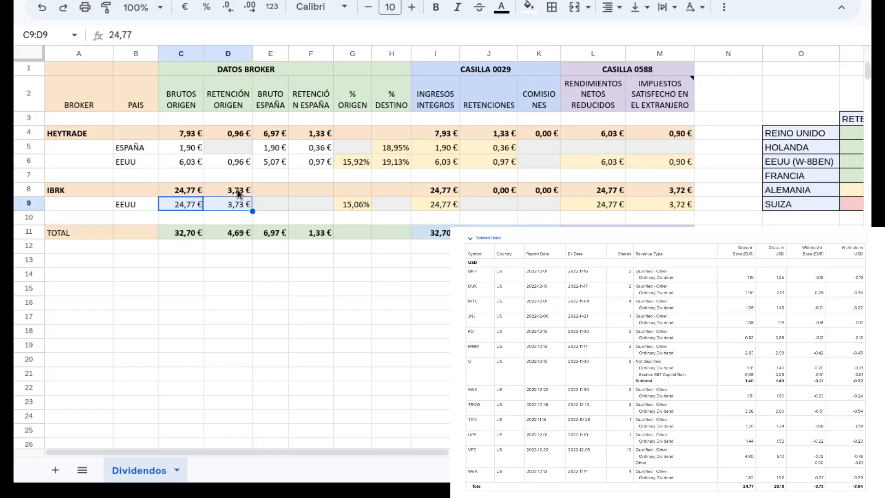
{"action": "left_click_drag", "start_coordinate": [191, 166], "coordinate": [228, 163]}
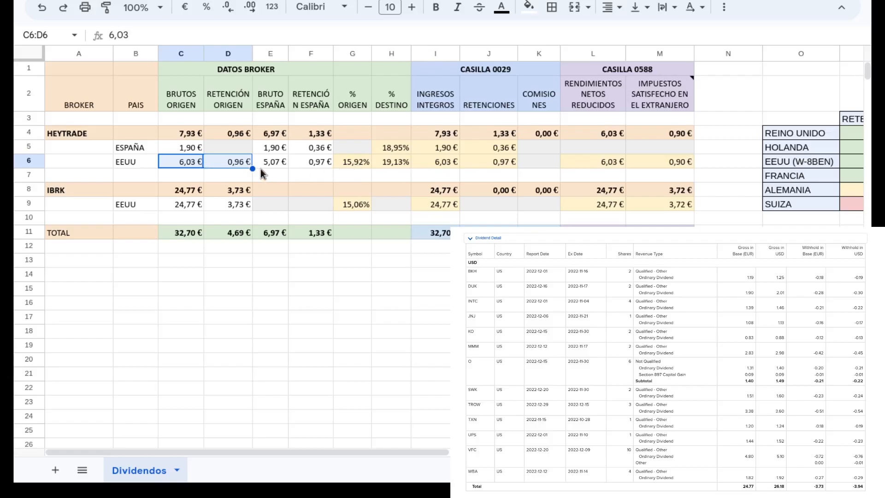
{"action": "left_click", "coordinate": [277, 160]}
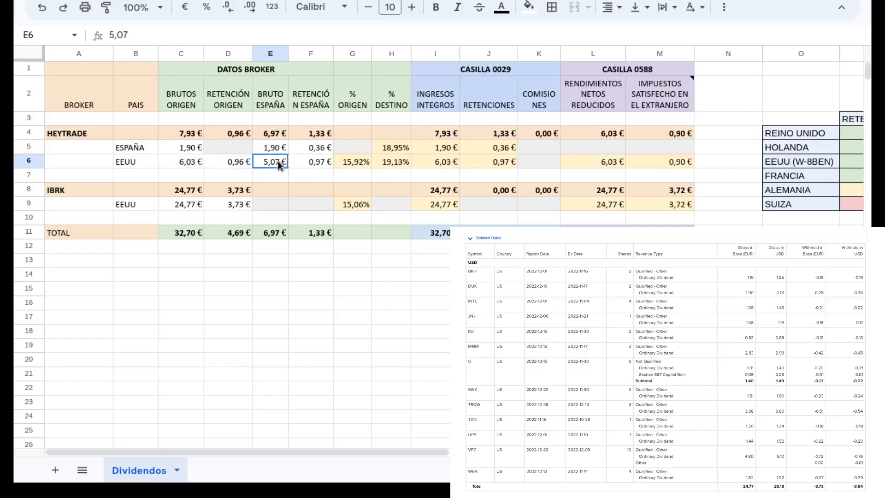
{"action": "left_click", "coordinate": [313, 165]}
{"action": "left_click", "coordinate": [396, 165]}
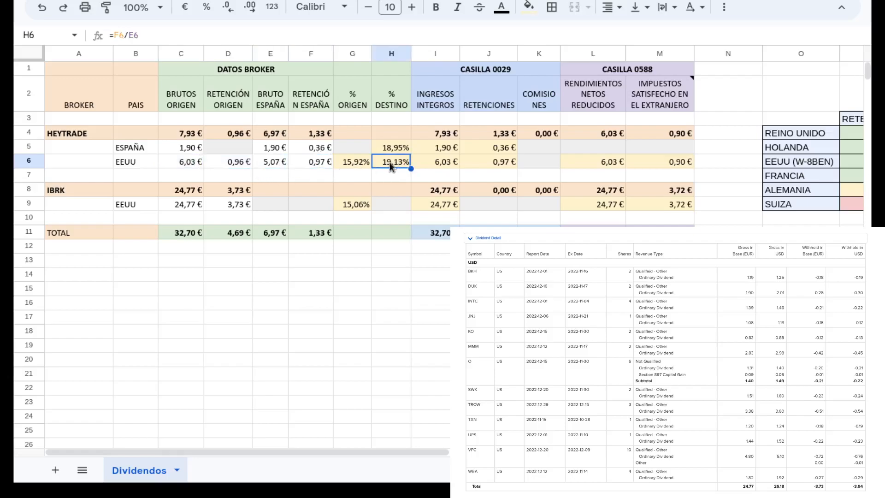
{"action": "left_click_drag", "start_coordinate": [195, 205], "coordinate": [250, 209]}
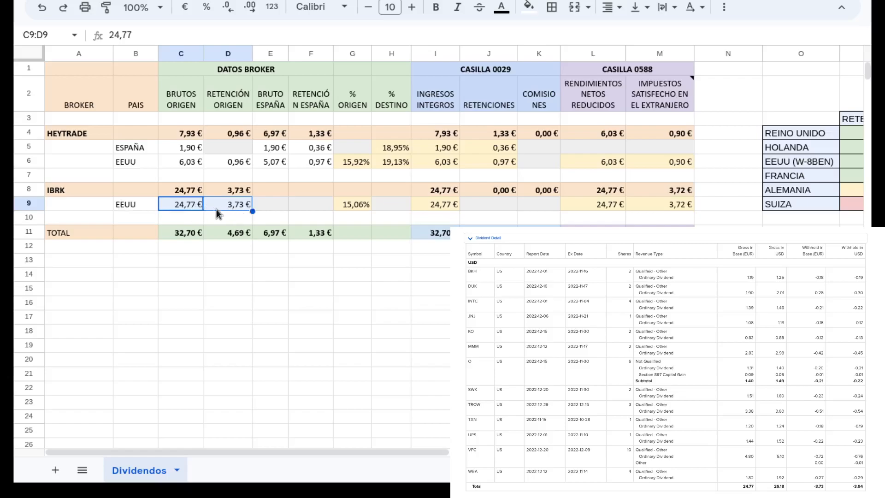
{"action": "left_click_drag", "start_coordinate": [274, 206], "coordinate": [310, 212]}
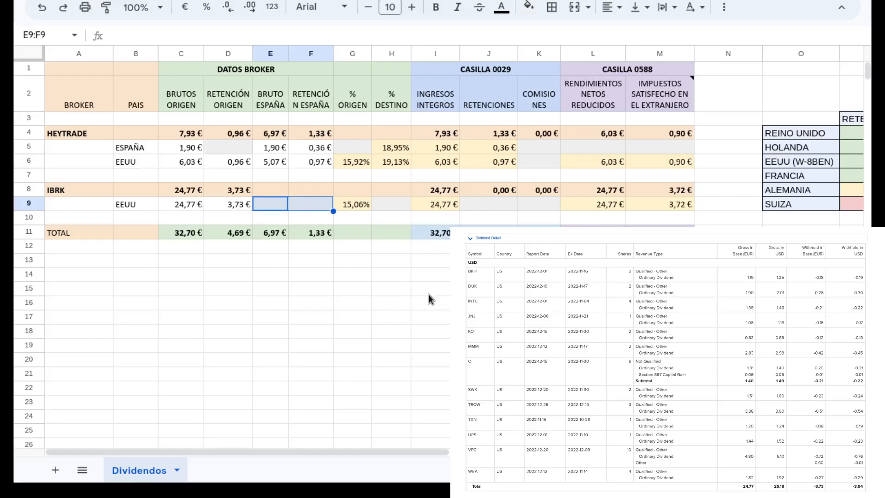
Step: Examine the CASILLA 0029 section and its INGRESOS INTEGROS, RETENCIONES and COMISIONES columns
{"action": "left_click_drag", "start_coordinate": [414, 453], "coordinate": [464, 451]}
{"action": "scroll", "coordinate": [341, 89], "scroll_direction": "right", "scroll_amount": 1}
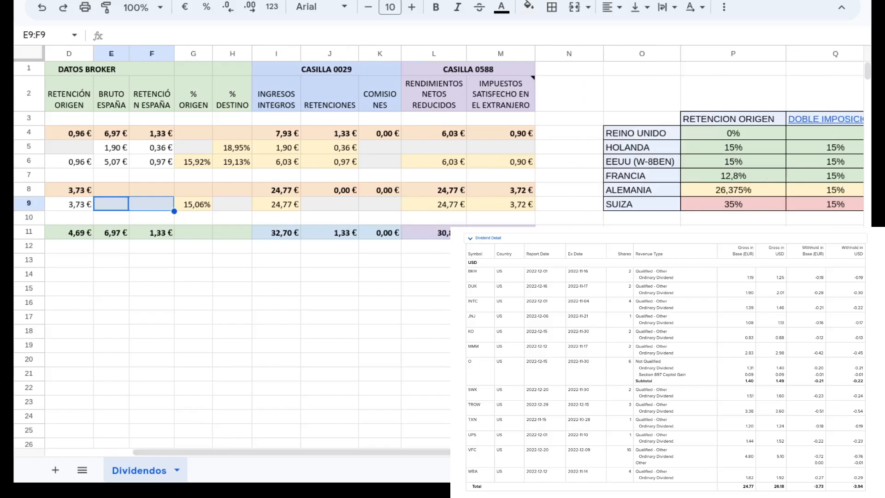
{"action": "left_click", "coordinate": [338, 73]}
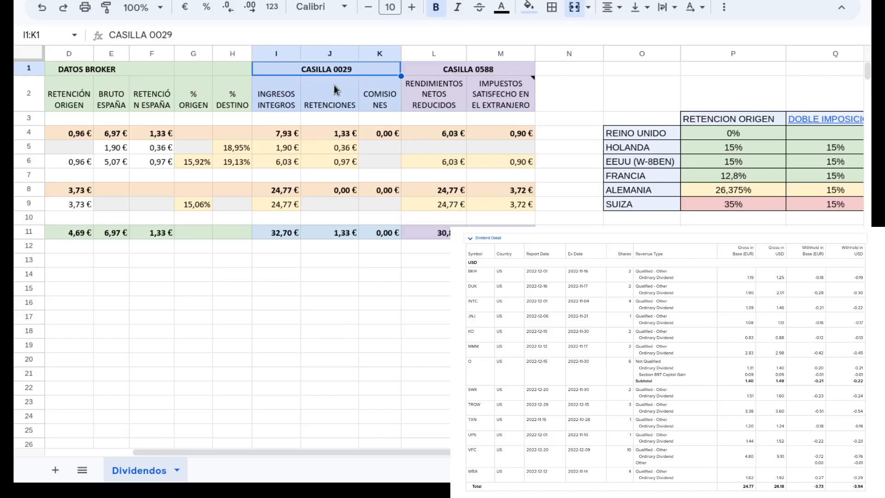
{"action": "left_click", "coordinate": [283, 94]}
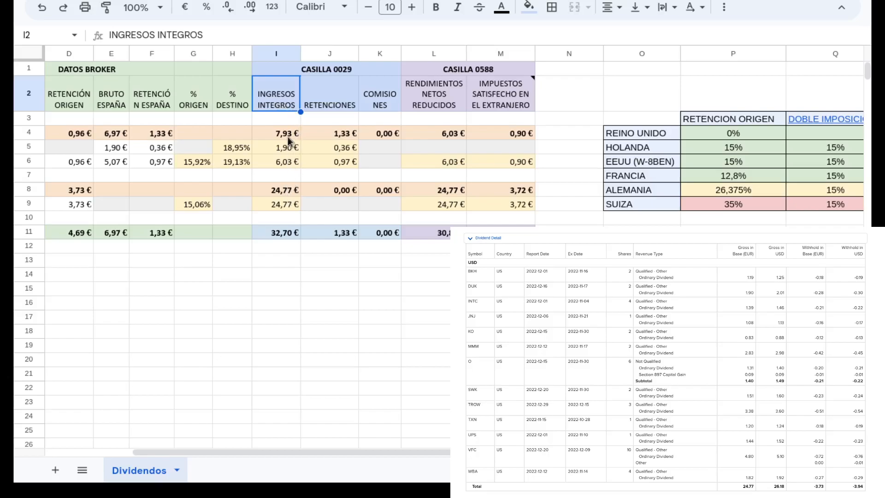
{"action": "left_click", "coordinate": [331, 106]}
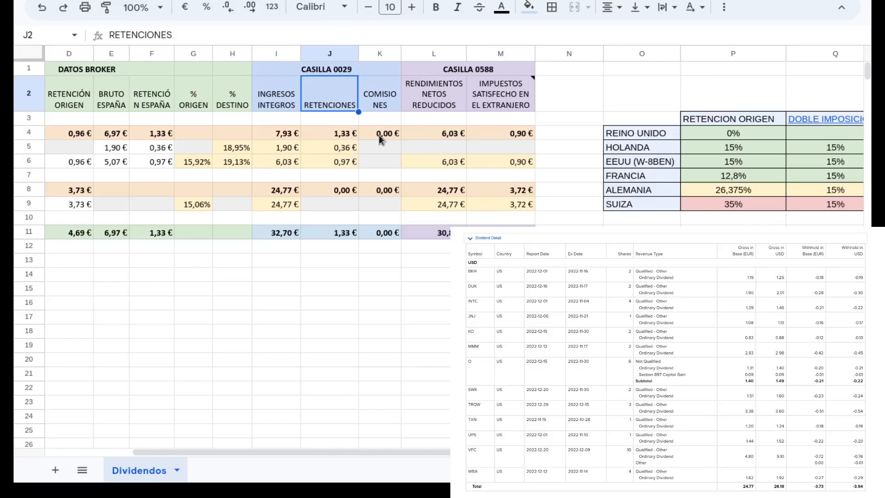
{"action": "left_click", "coordinate": [384, 107]}
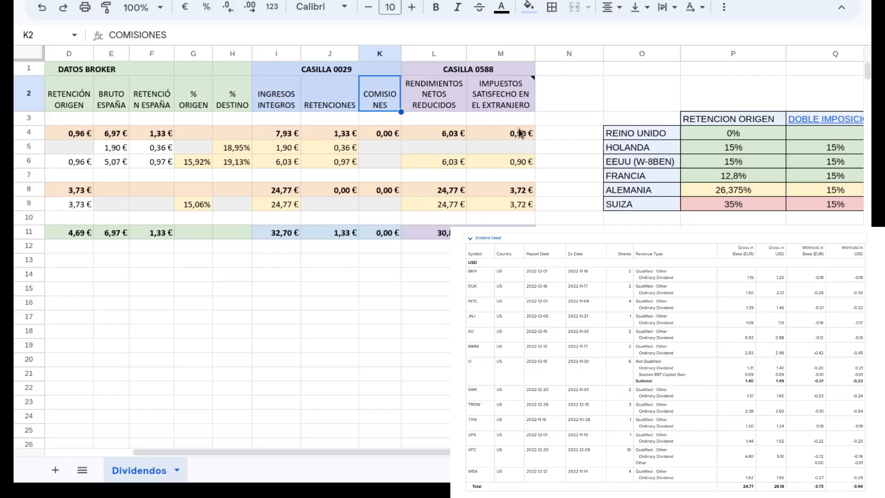
Step: Review the CASILLA 0588 section for the HEYTRADE España row, checking its origin withholding, destination percentage formula and RENDIMIENTOS NETOS REDUCIDOS cell
{"action": "left_click", "coordinate": [484, 72]}
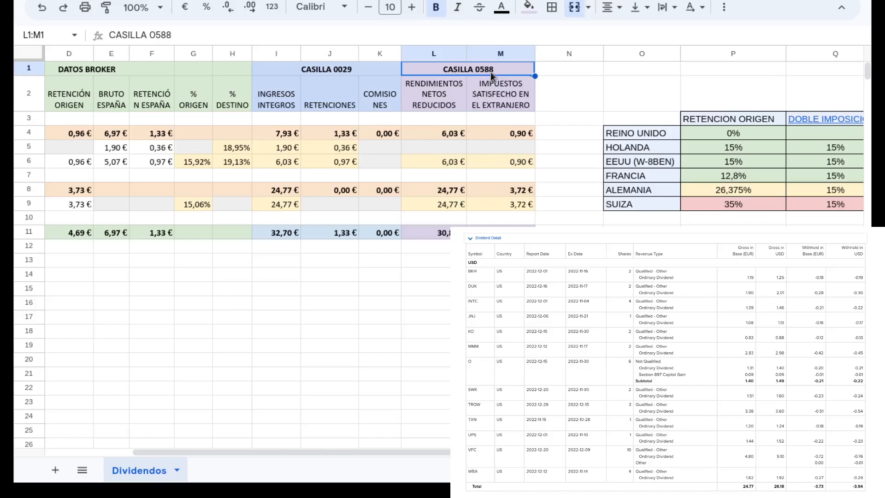
{"action": "mouse_move", "coordinate": [491, 81]}
{"action": "left_click_drag", "start_coordinate": [437, 449], "coordinate": [380, 452]}
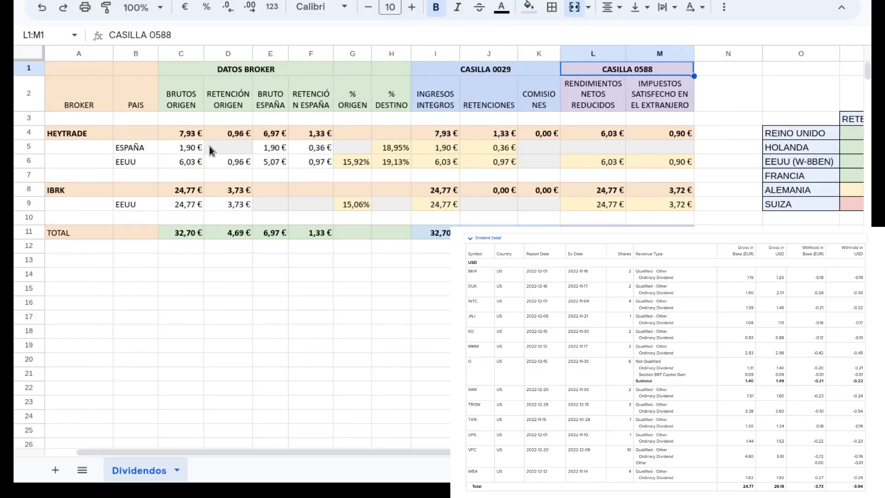
{"action": "left_click", "coordinate": [234, 147]}
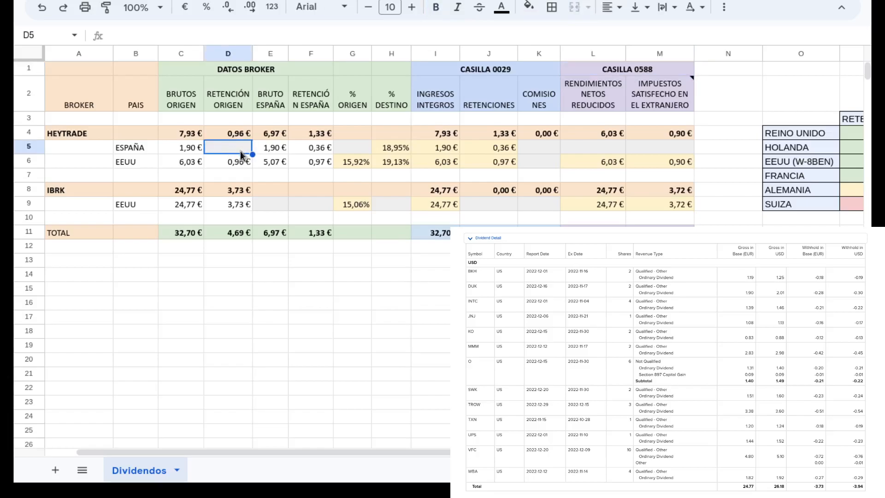
{"action": "left_click", "coordinate": [394, 148]}
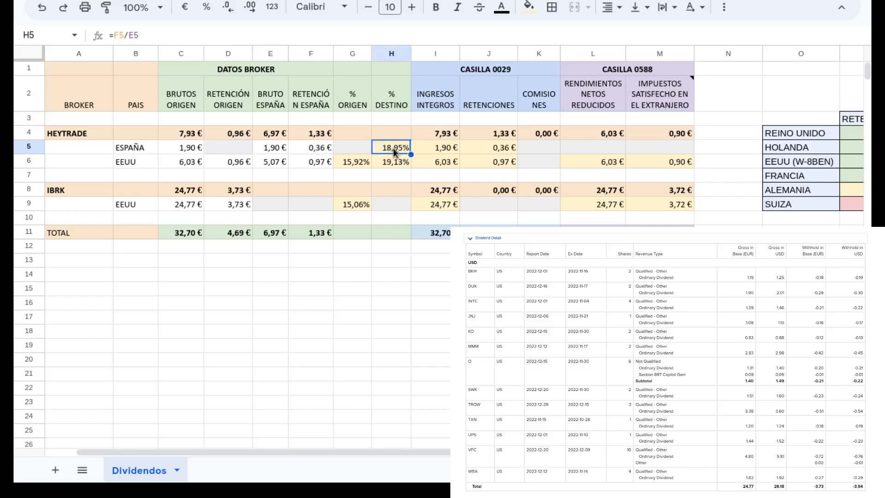
{"action": "left_click", "coordinate": [600, 150]}
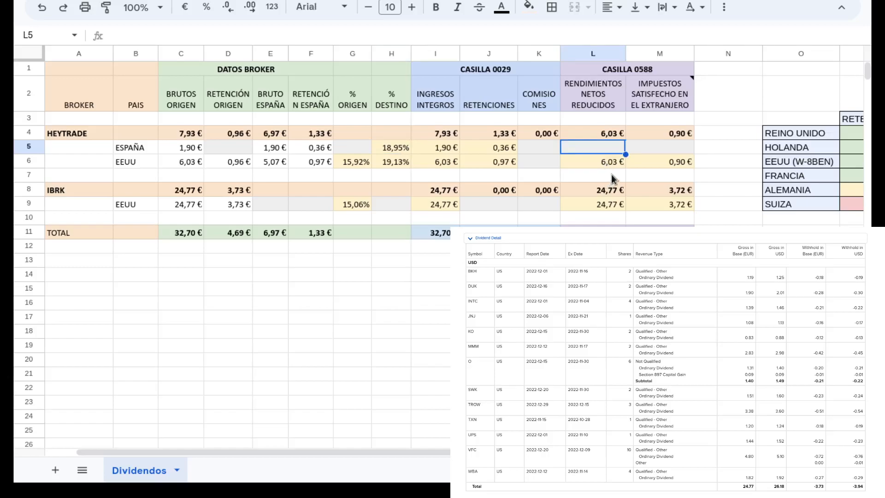
Step: Check the HEYTRADE EEUU origin withholding and the REINO UNIDO rate under RETENCION ORIGEN in the country table
{"action": "left_click", "coordinate": [250, 165]}
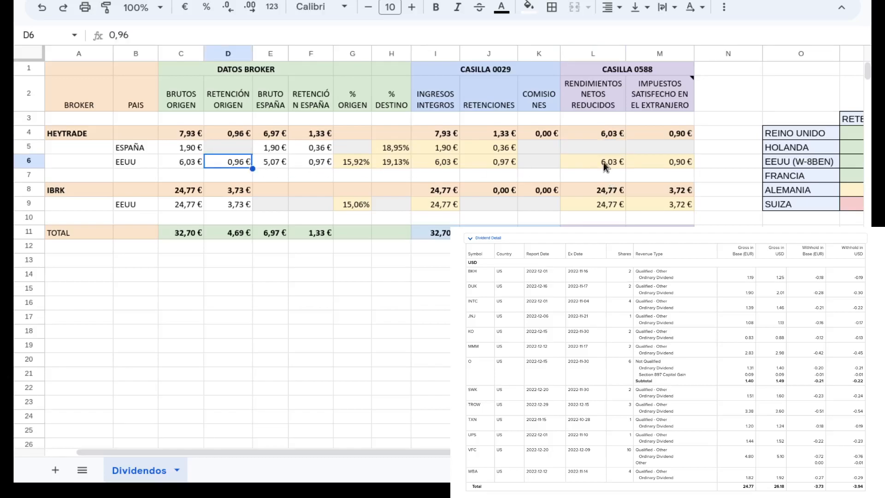
{"action": "left_click", "coordinate": [767, 136]}
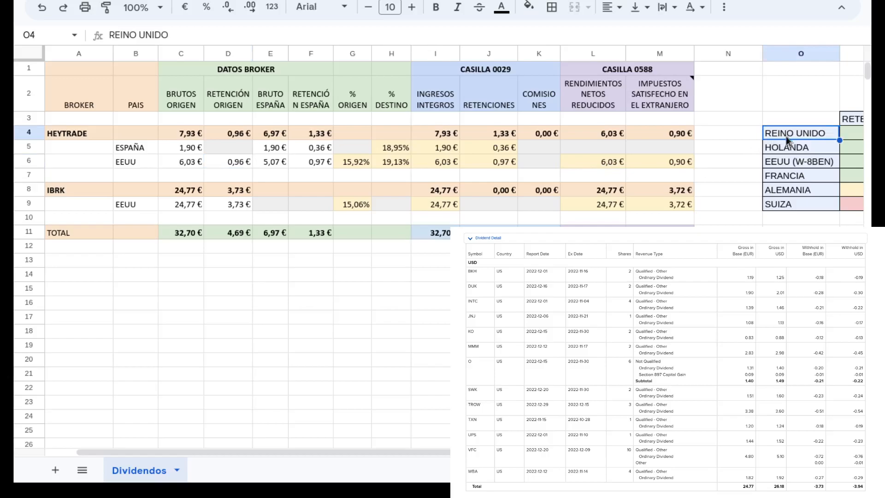
{"action": "left_click_drag", "start_coordinate": [493, 452], "coordinate": [551, 452]}
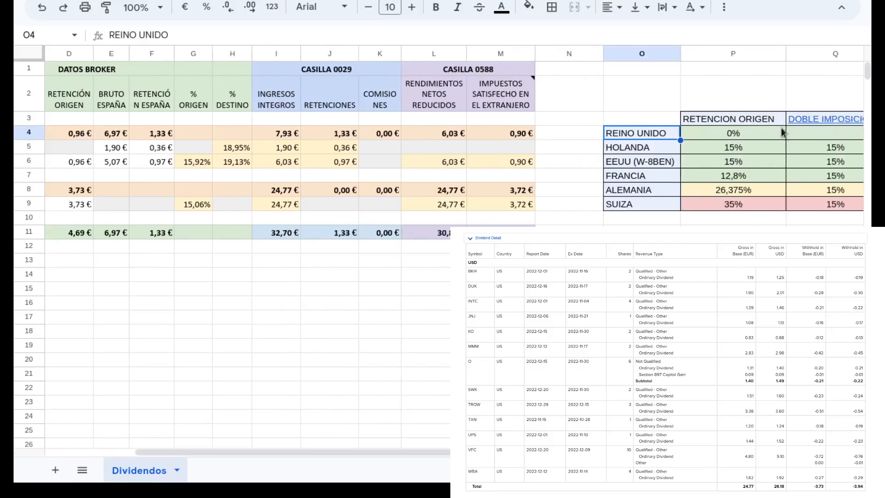
{"action": "left_click", "coordinate": [732, 134]}
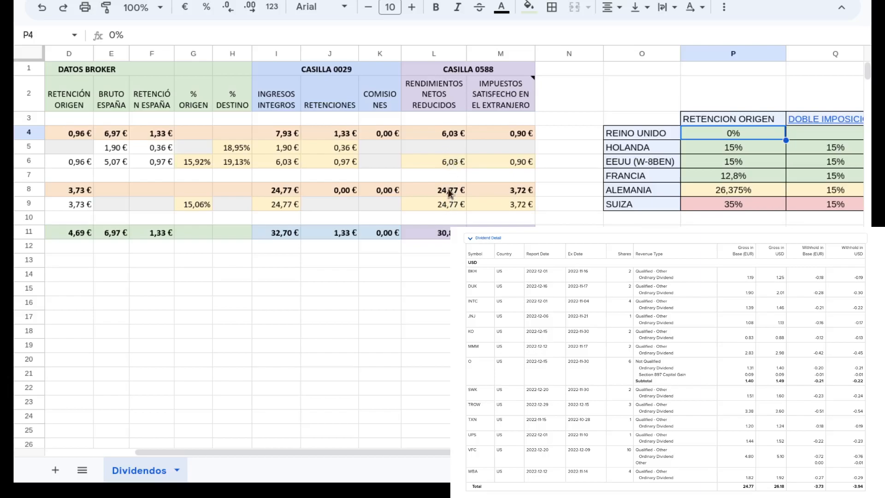
Step: Read the note on IMPUESTOS SATISFECHO EN EL EXTRANJERO, the HEYTRADE EEUU formula and the DOBLE IMPOSICIÓN rates from HOLANDA to SUIZA
{"action": "left_click_drag", "start_coordinate": [441, 450], "coordinate": [392, 450]}
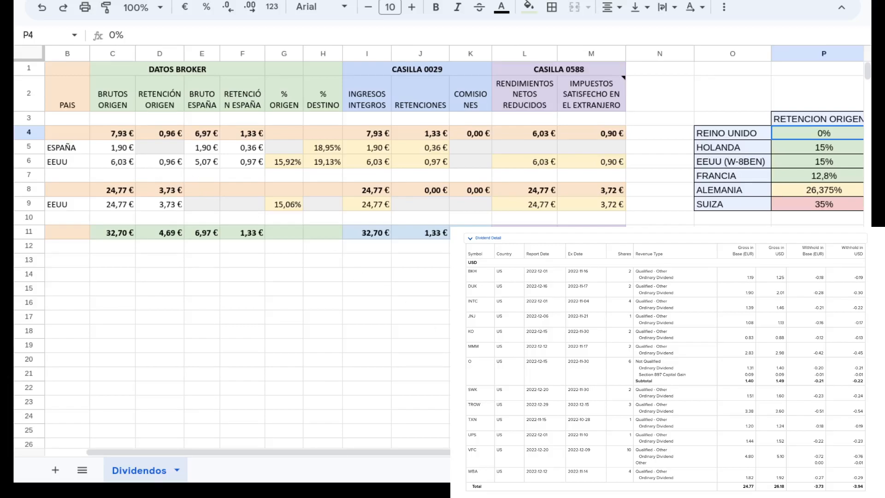
{"action": "left_click_drag", "start_coordinate": [479, 451], "coordinate": [509, 451]}
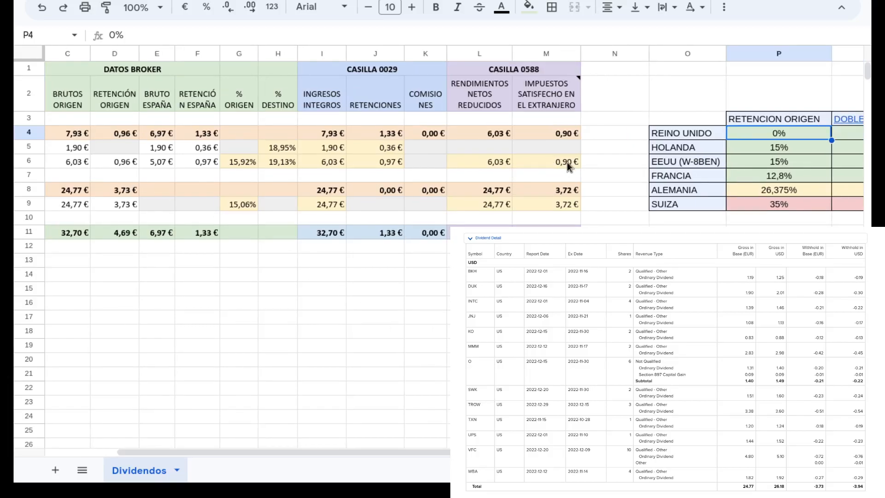
{"action": "mouse_move", "coordinate": [563, 97]}
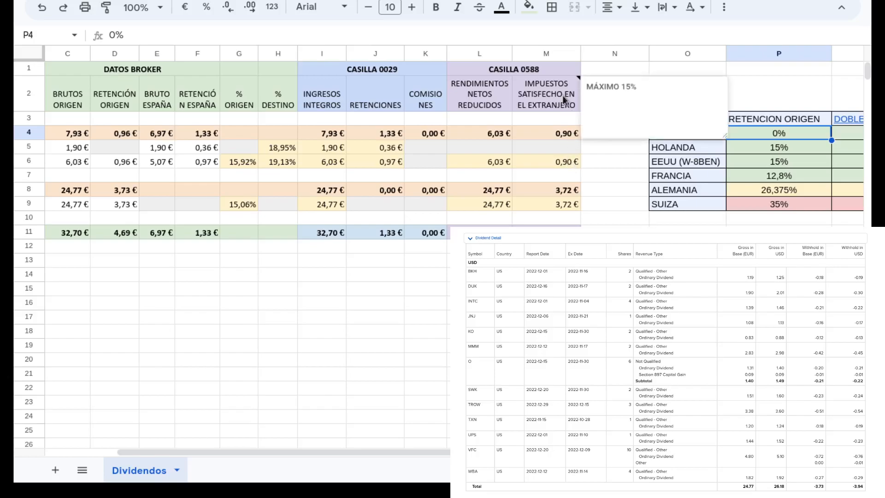
{"action": "left_click", "coordinate": [567, 165]}
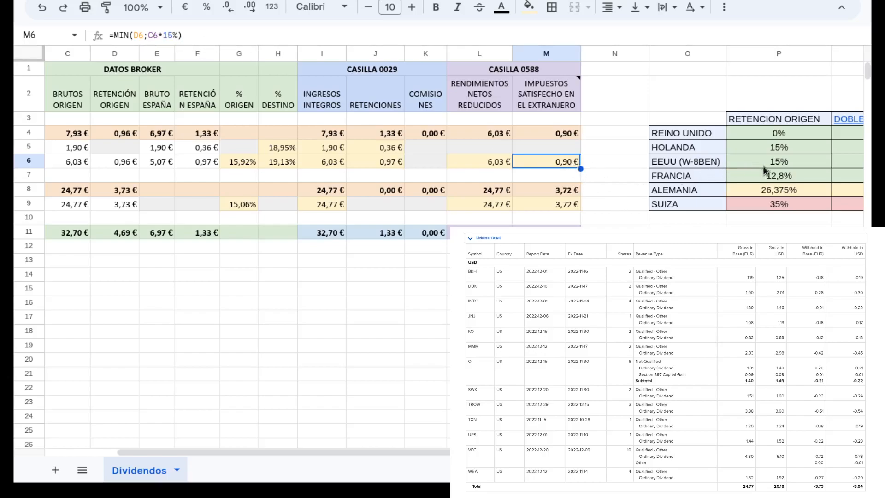
{"action": "scroll", "coordinate": [719, 189], "scroll_direction": "right", "scroll_amount": 4}
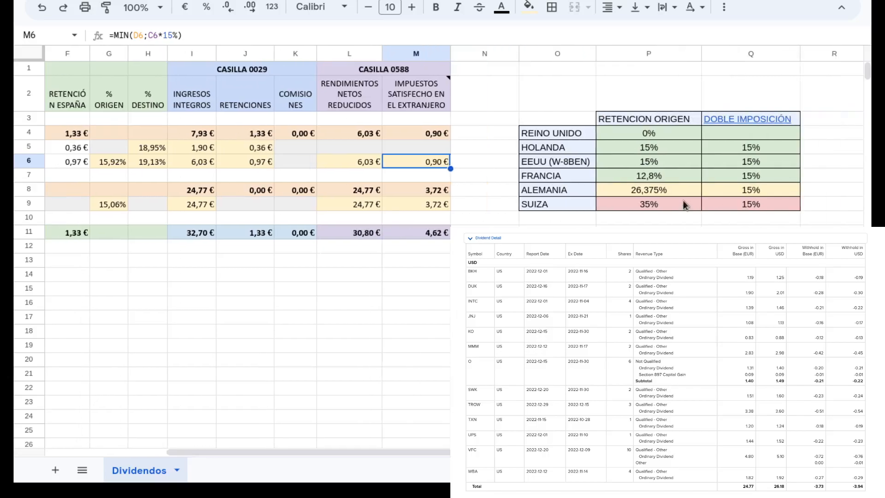
{"action": "left_click_drag", "start_coordinate": [748, 148], "coordinate": [756, 210]}
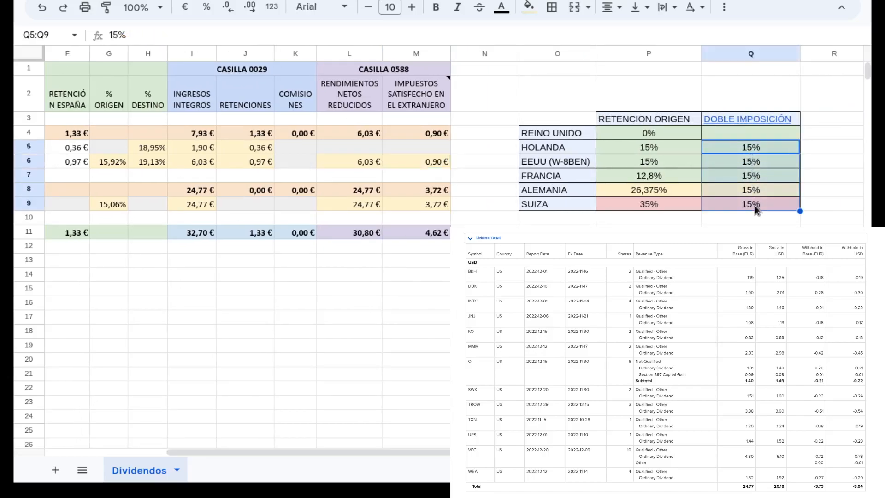
Step: Inspect the cells referenced by the HEYTRADE EEUU foreign tax MIN formula and compare its result with the origin withholding
{"action": "left_click", "coordinate": [433, 166]}
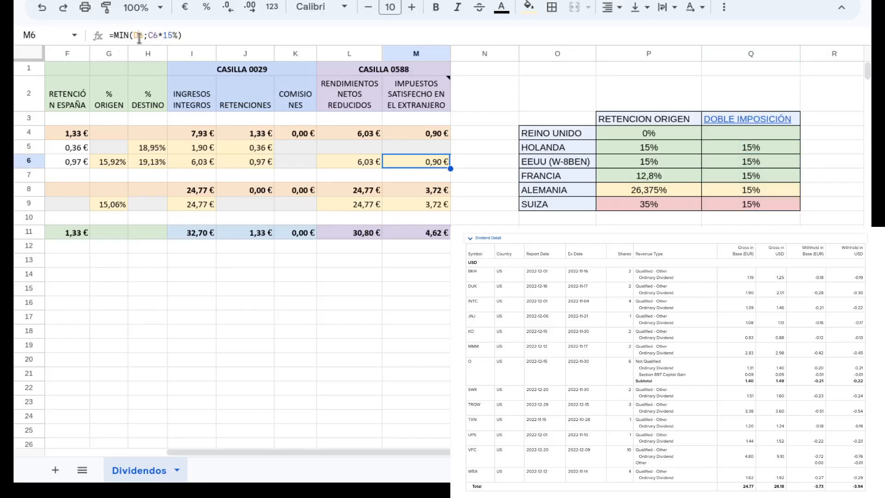
{"action": "left_click", "coordinate": [138, 37]}
{"action": "left_click_drag", "start_coordinate": [470, 454], "coordinate": [405, 458]}
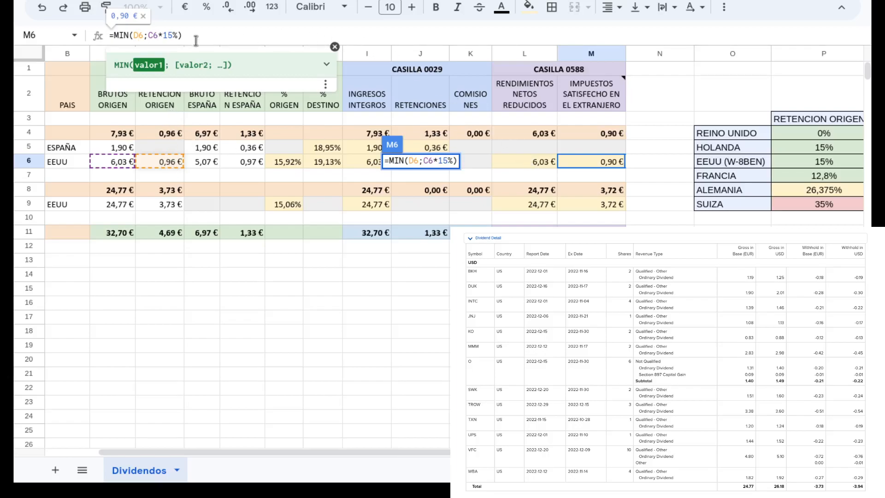
{"action": "left_click", "coordinate": [601, 161]}
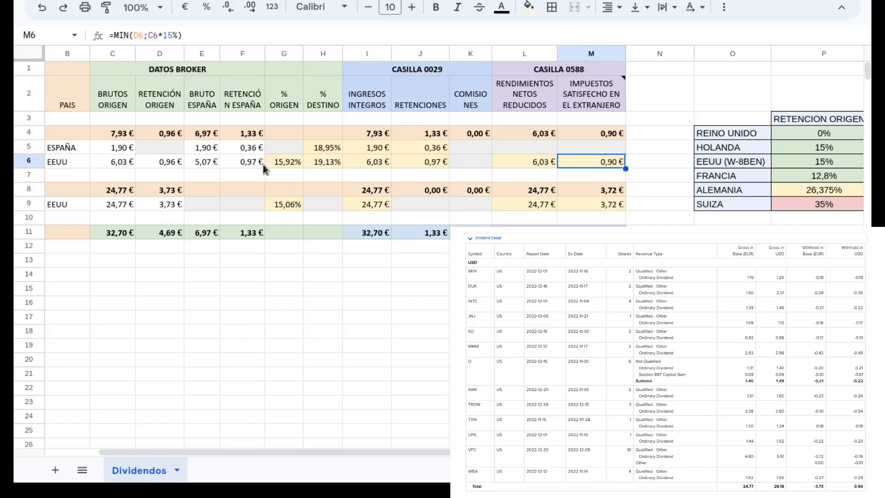
{"action": "left_click", "coordinate": [171, 162]}
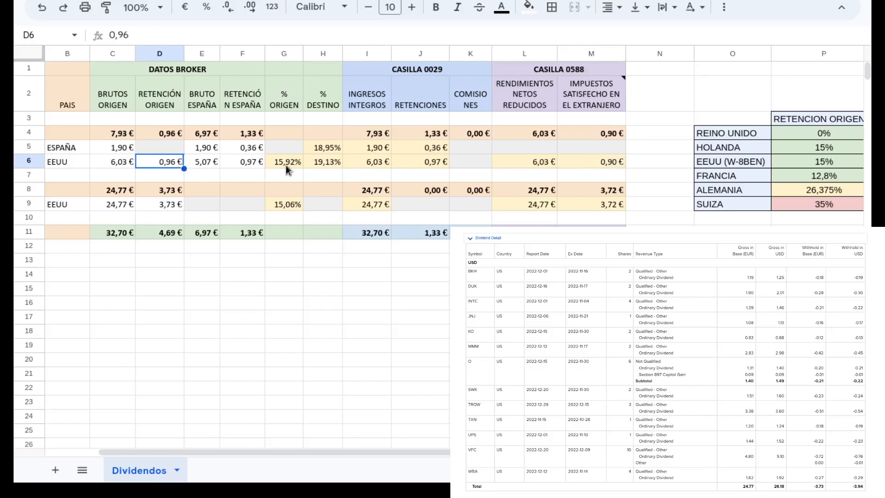
{"action": "left_click", "coordinate": [612, 161]}
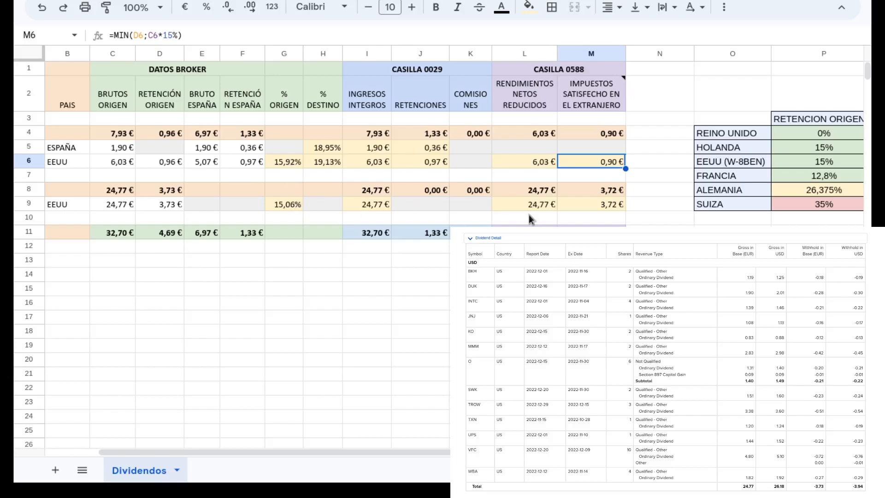
Step: Compare the IBRK EEUU foreign tax formula in CASILLA 0588 with that row's origin withholding
{"action": "left_click", "coordinate": [592, 206]}
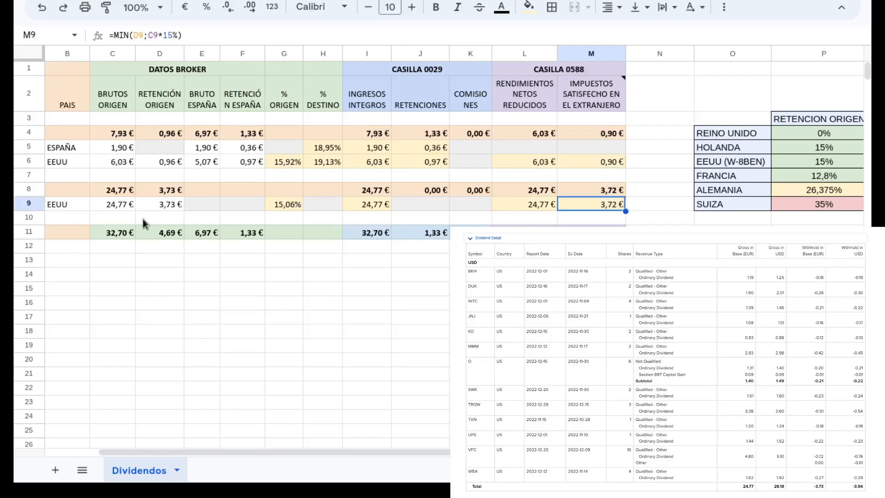
{"action": "left_click", "coordinate": [170, 206]}
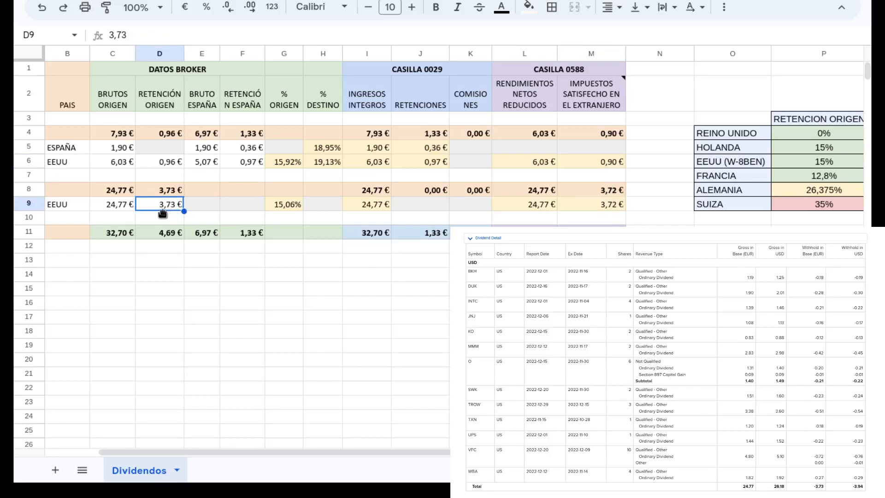
{"action": "left_click", "coordinate": [606, 206]}
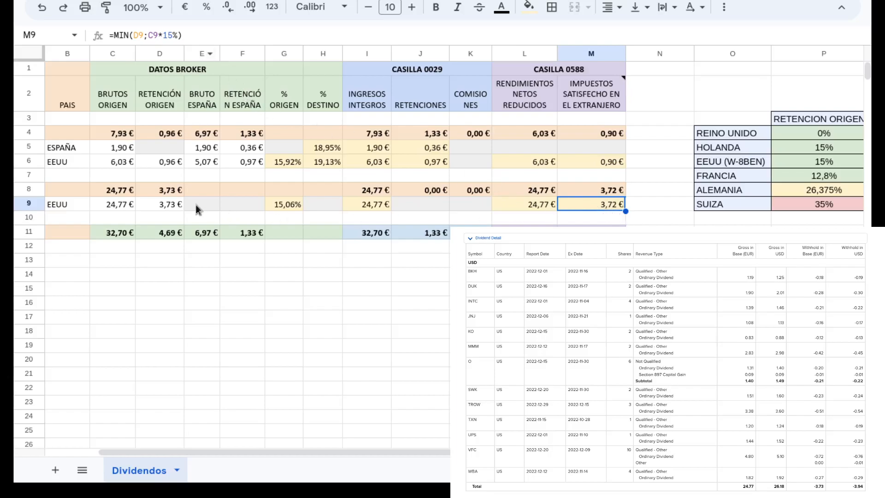
{"action": "left_click", "coordinate": [174, 210]}
Step: Recheck the HEYTRADE EEUU foreign tax against its origin withholding and view the total formula for IMPUESTOS SATISFECHO EN EL EXTRANJERO
{"action": "left_click", "coordinate": [605, 165]}
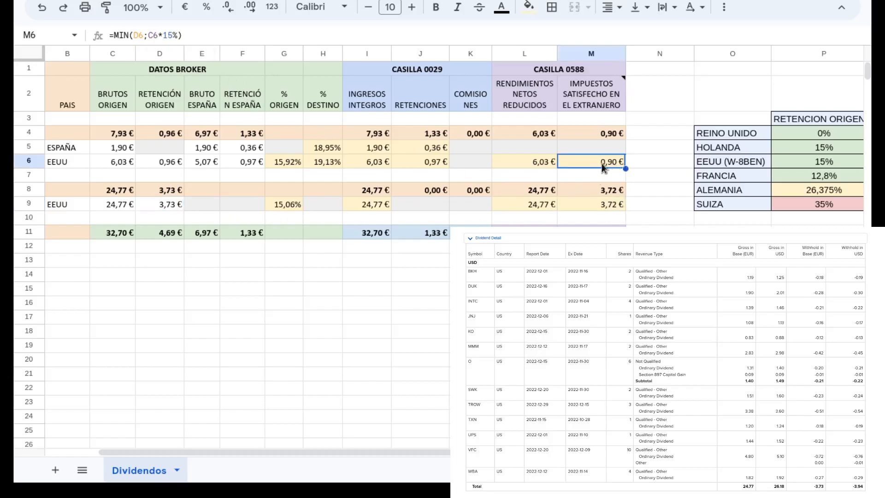
{"action": "left_click", "coordinate": [174, 167]}
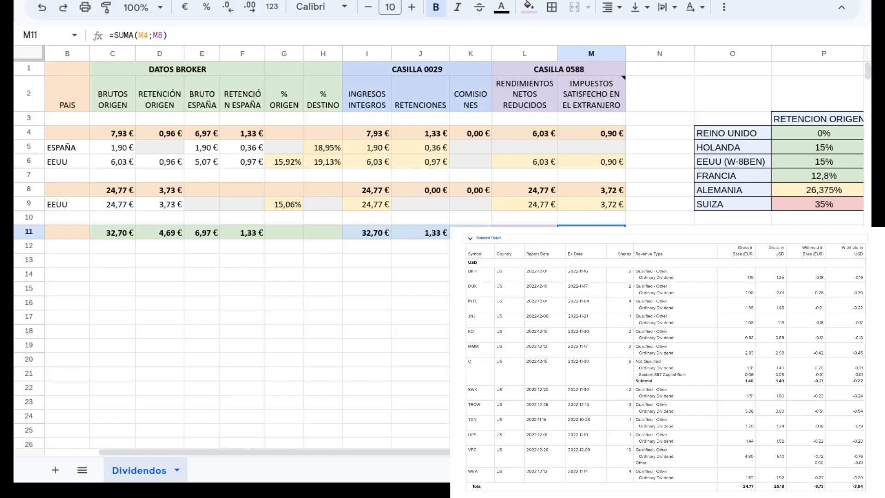
{"action": "left_click", "coordinate": [659, 246]}
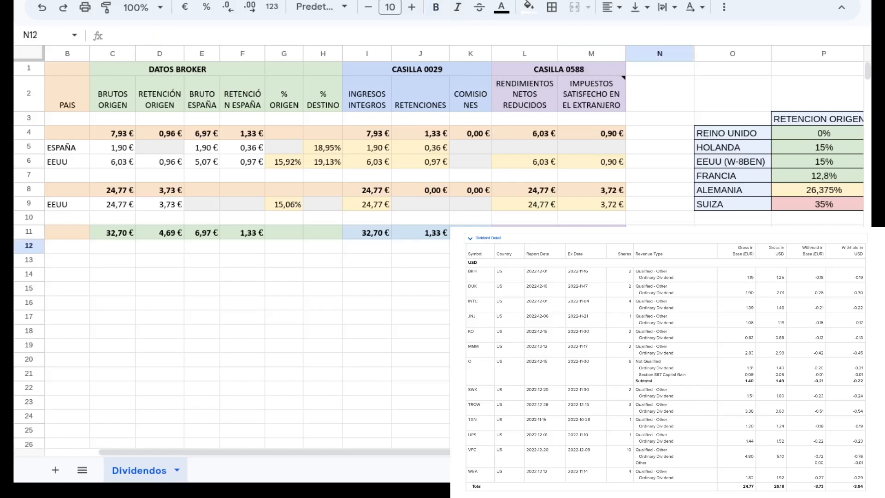
{"action": "left_click", "coordinate": [660, 260]}
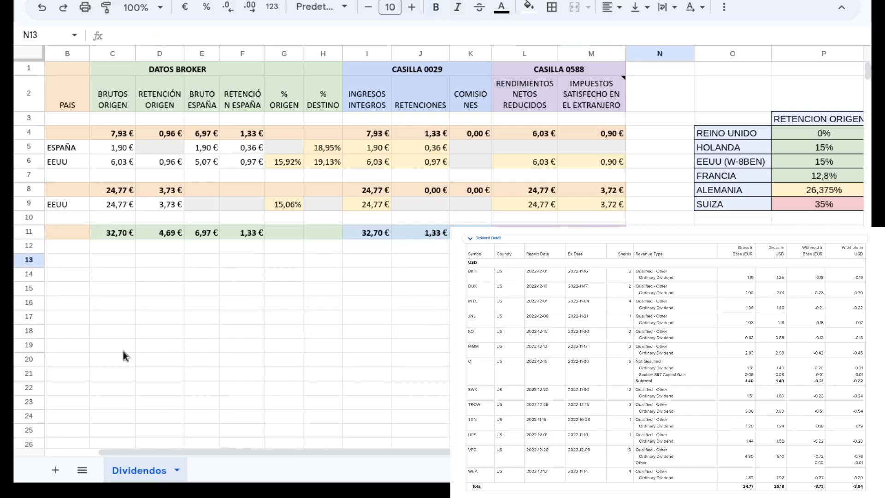